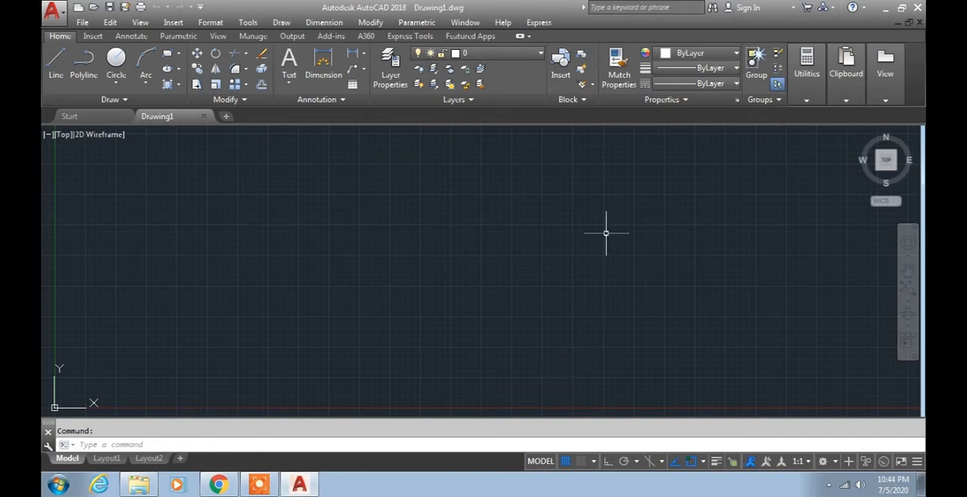
- Draw an open chain of eight connected line segments zigzagging across the drawing area and doubling back above itself
scroll(590, 252, down, 2)
mouse_move(577, 249)
middle_down()
mouse_move(543, 266)
mouse_move(532, 288)
middle_up()
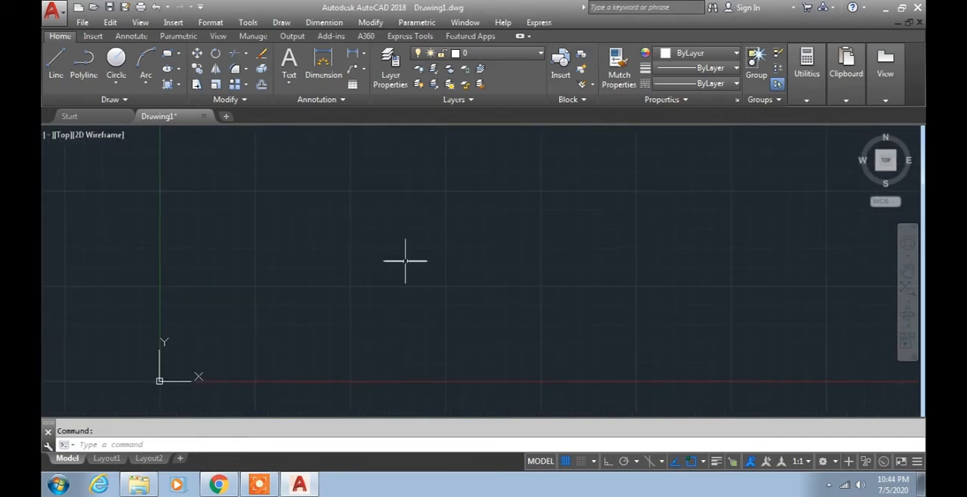
middle_drag(368, 249, 326, 270)
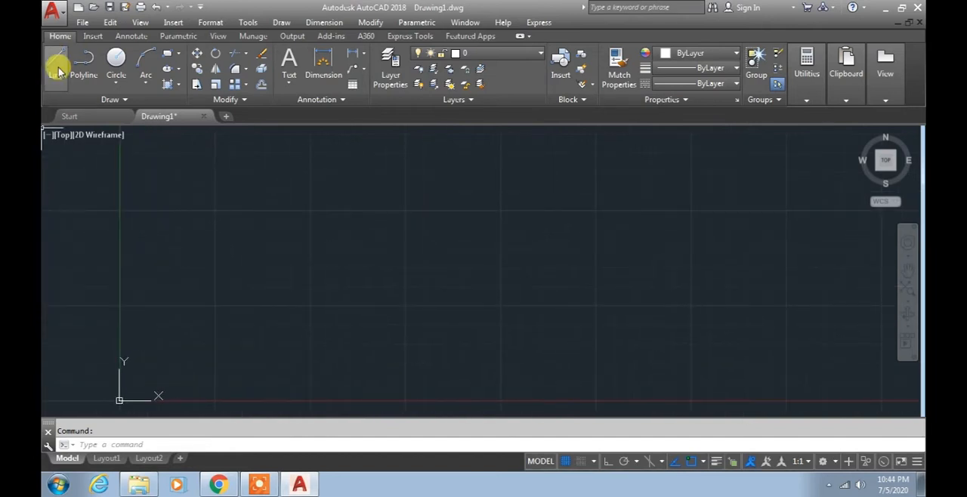
click(58, 67)
click(314, 326)
click(434, 238)
click(528, 329)
click(616, 264)
click(734, 344)
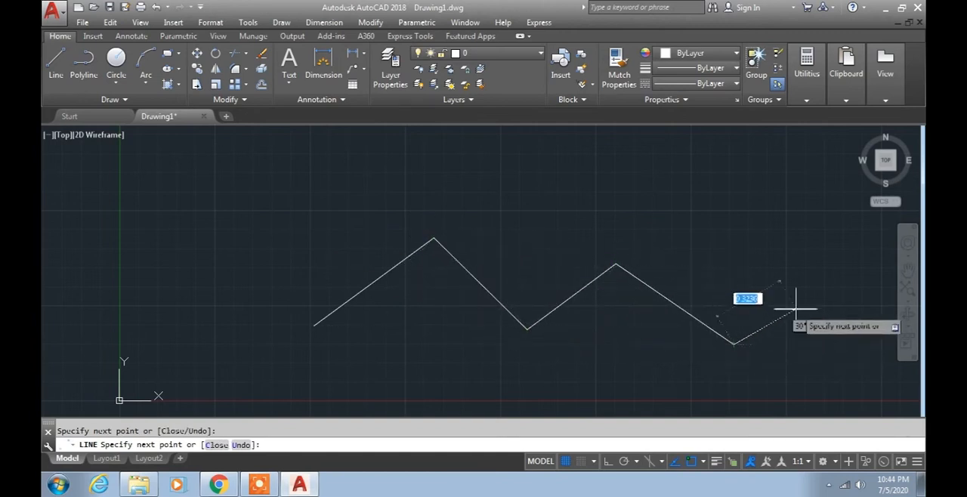
click(838, 264)
click(672, 183)
click(638, 207)
click(535, 166)
key(Escape)
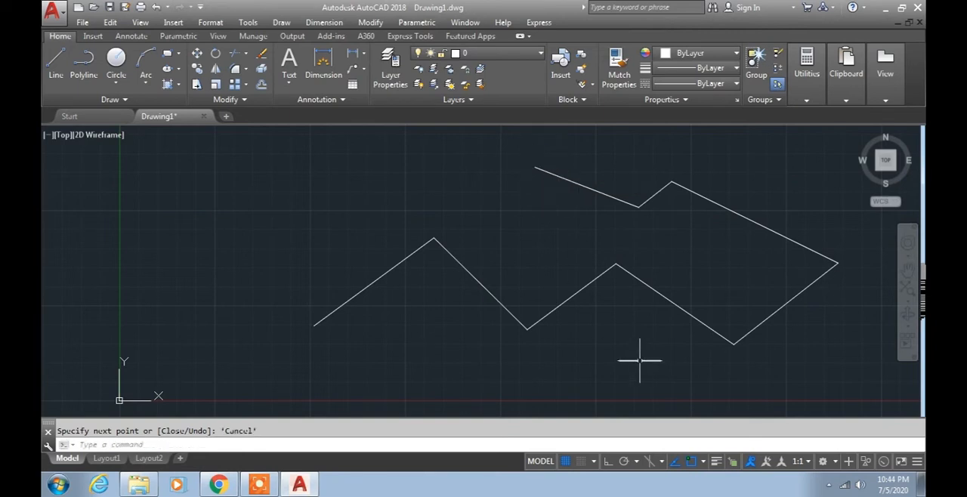
- Erase all the zigzag line segments from the drawing
mouse_move(600, 340)
middle_down()
mouse_move(539, 358)
mouse_move(553, 344)
middle_up()
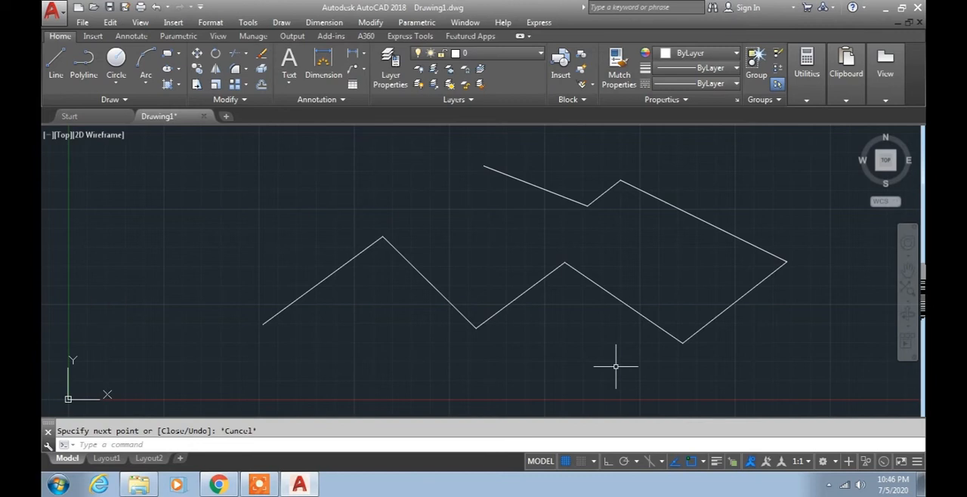
scroll(588, 339, down, 4)
scroll(579, 328, up, 2)
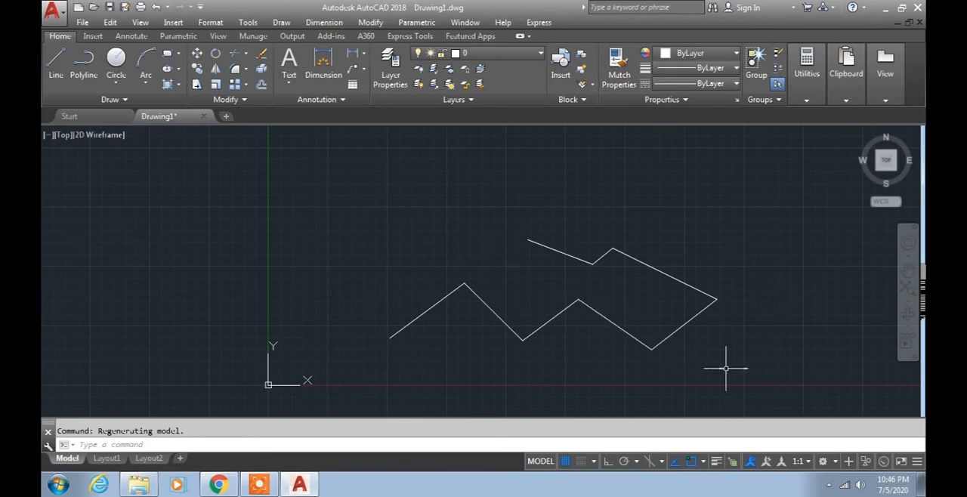
click(748, 391)
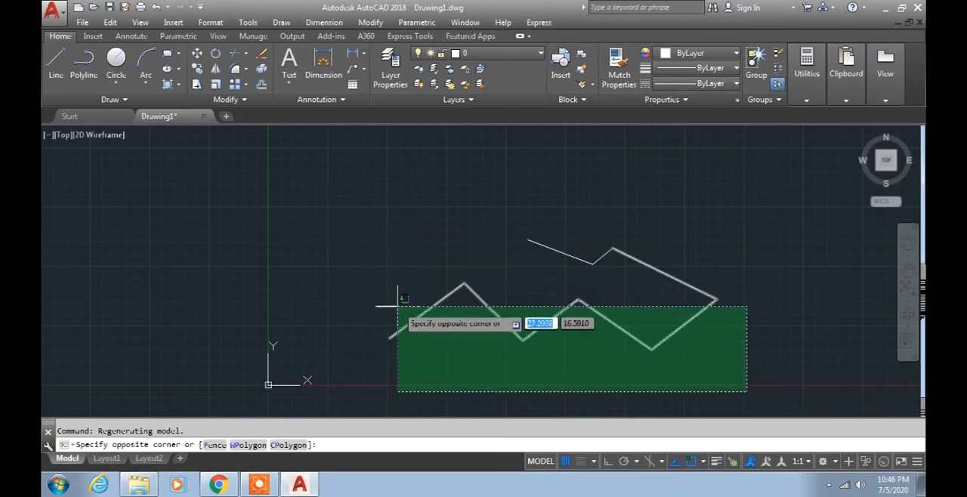
click(349, 183)
key(Delete)
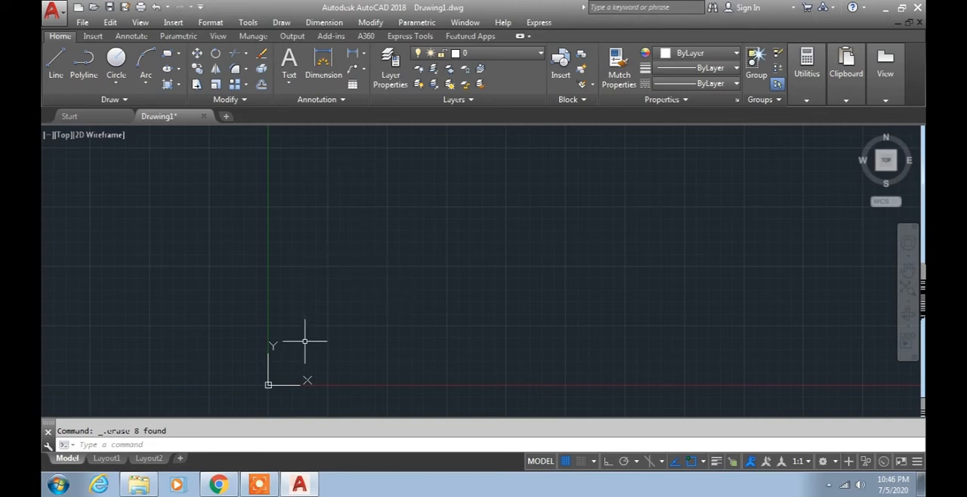
- Set the model space limits with the lower-left corner at 0,0 and the upper-right corner at 210,297
text(L)
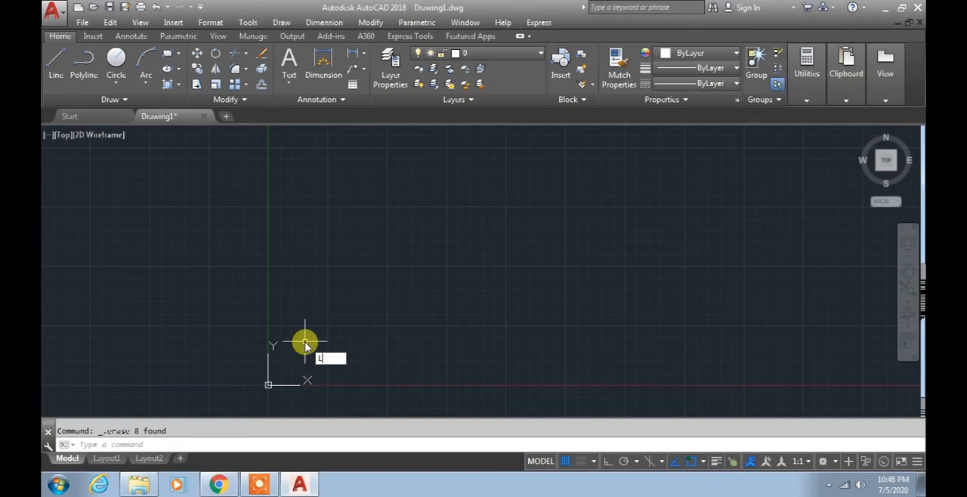
text(IM)
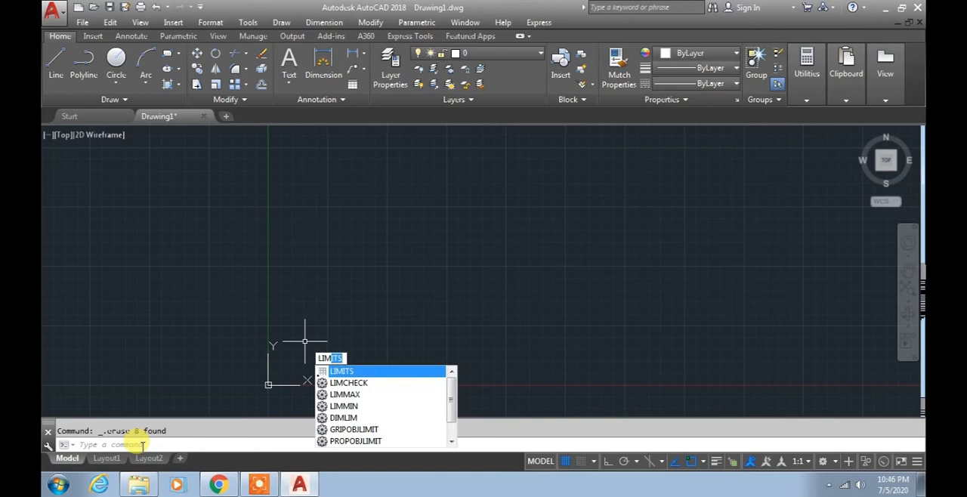
key(Return)
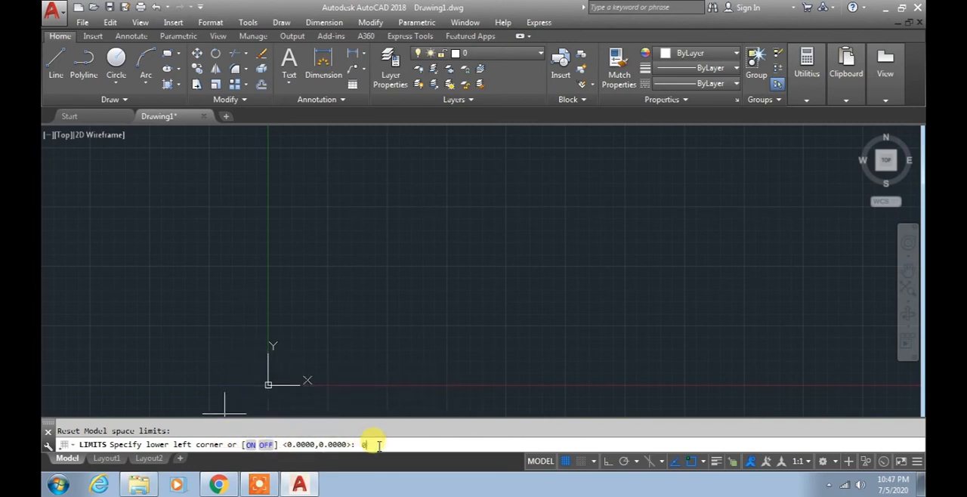
key(Return)
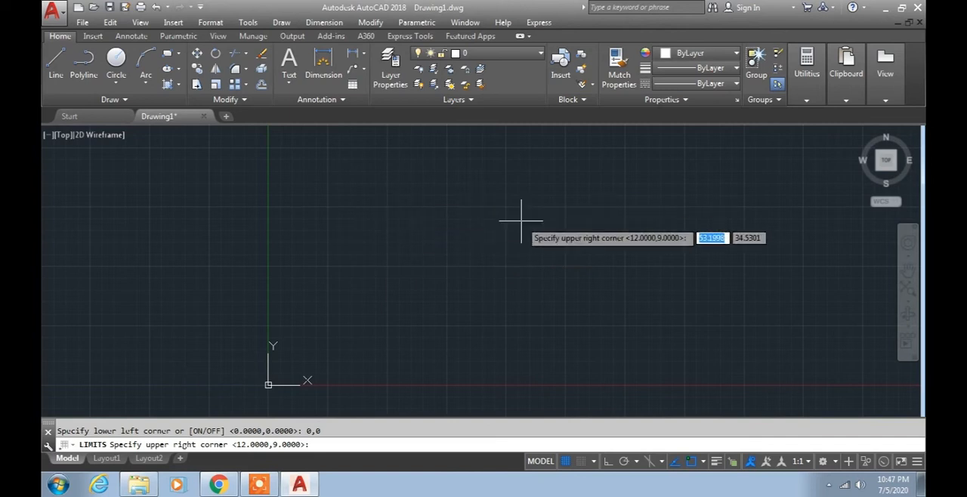
text(210)
key(Tab)
text(297)
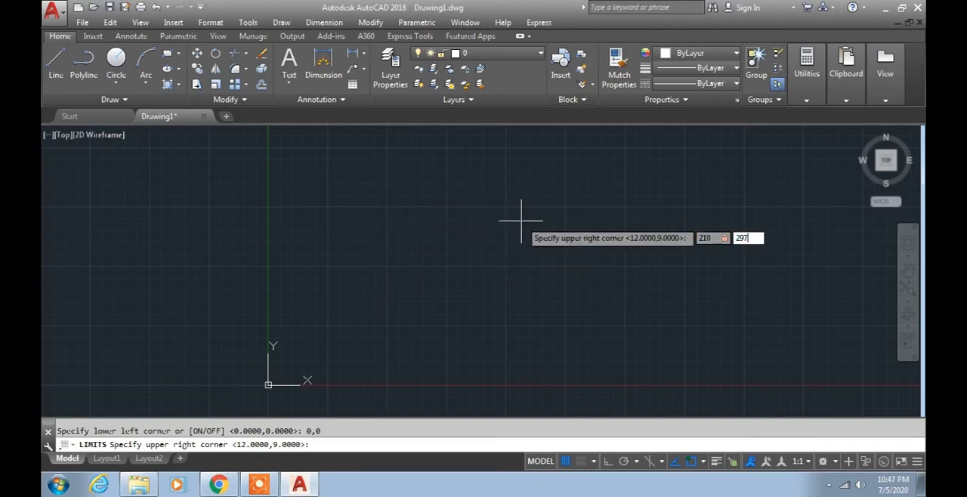
key(Return)
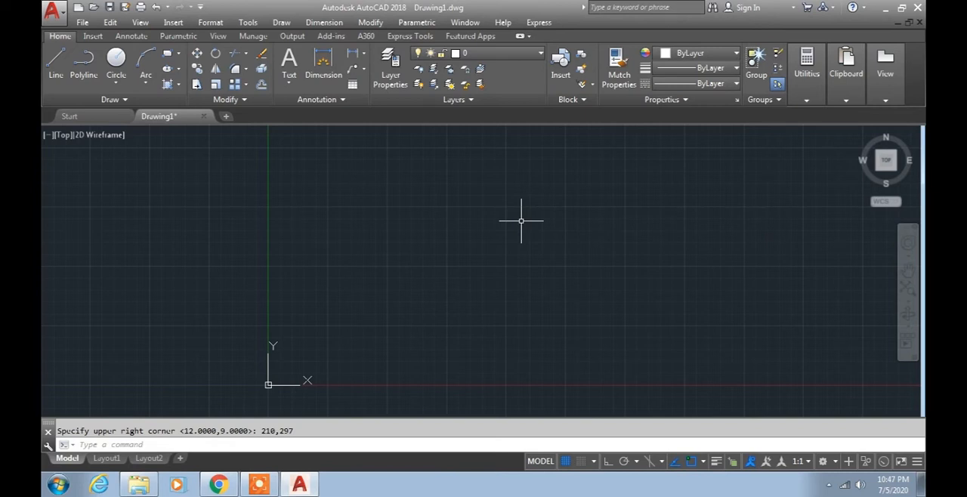
- Draw a long open zigzag of connected lines right of the Y axis, ending with segments that turn back and cross the X axis
middle_drag(490, 264, 463, 283)
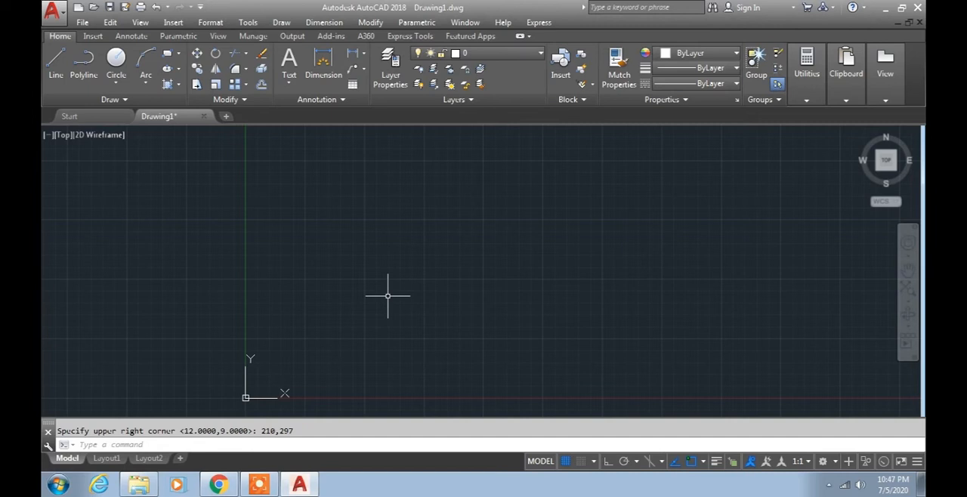
mouse_move(441, 299)
middle_down()
mouse_move(480, 302)
mouse_move(460, 319)
mouse_move(417, 328)
middle_up()
click(56, 64)
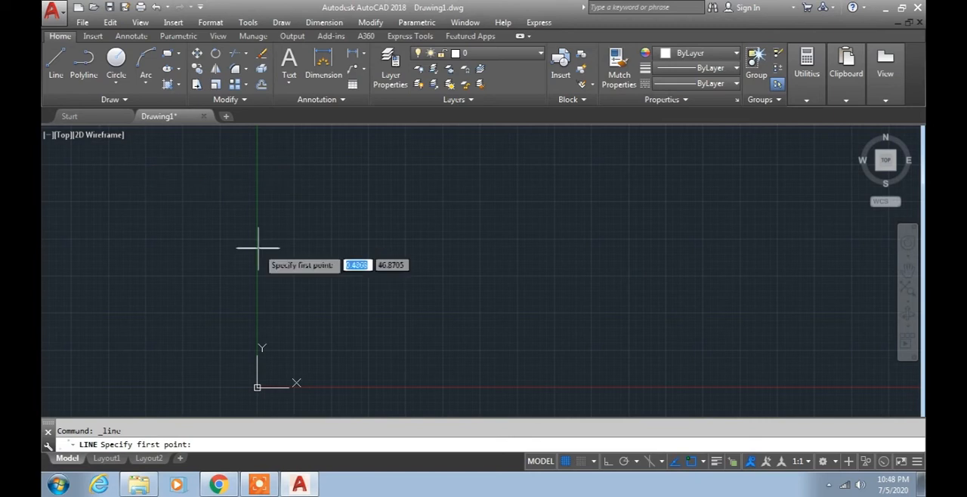
click(308, 336)
click(411, 284)
click(458, 326)
click(539, 267)
click(606, 333)
click(691, 265)
click(753, 320)
click(802, 267)
click(835, 326)
click(813, 366)
click(752, 366)
click(700, 368)
click(656, 401)
click(637, 377)
key(Return)
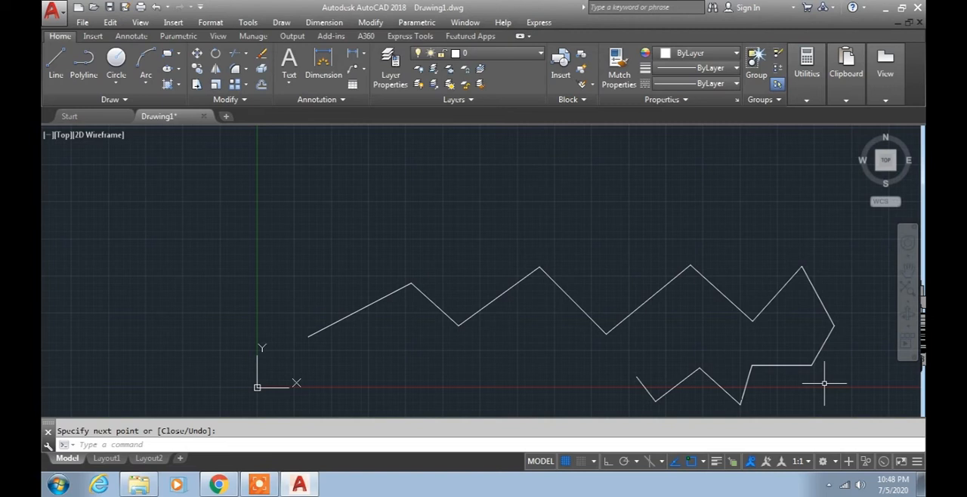
- Turn limits checking on with the LIMITS command
text(LIMI)
key(Return)
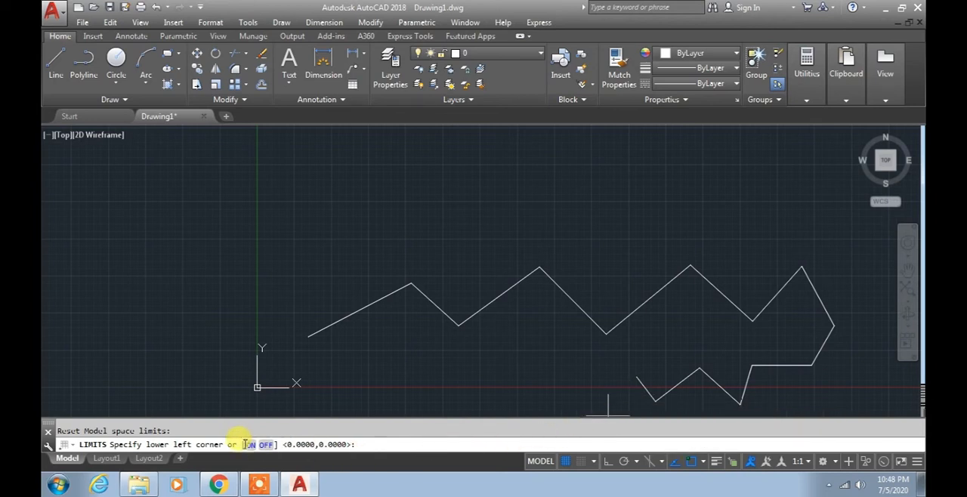
click(252, 445)
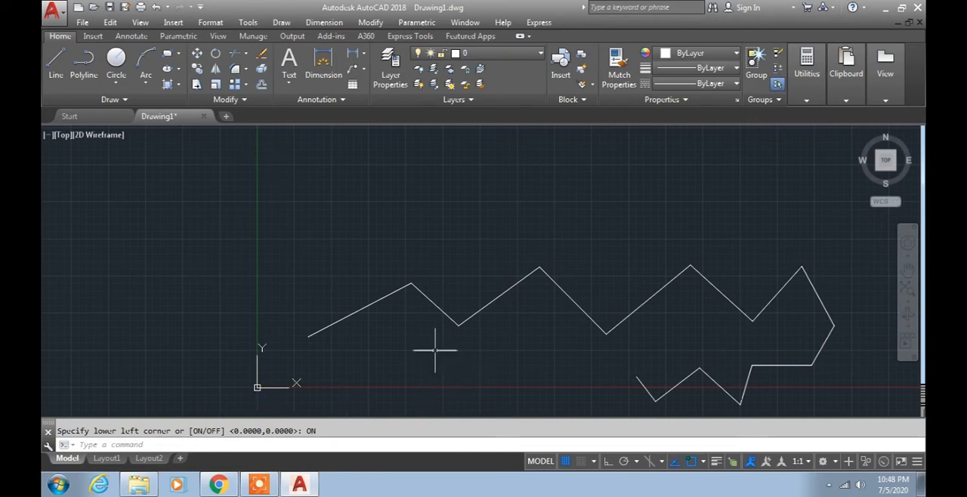
- Draw a second zigzag of connected lines above the first one, finishing with several steep overlapping segments at its right end
click(56, 64)
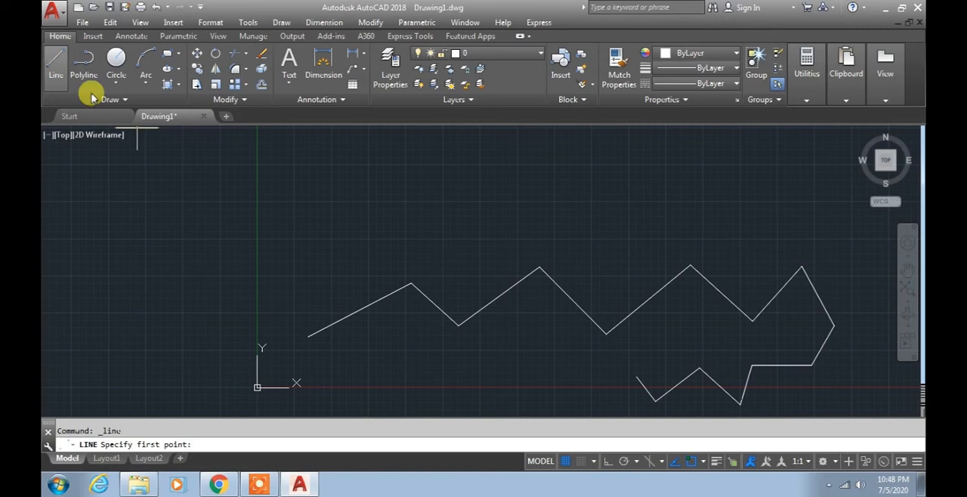
click(297, 263)
click(383, 222)
click(421, 257)
click(495, 217)
click(534, 249)
click(590, 214)
click(647, 247)
click(695, 217)
click(741, 252)
click(781, 229)
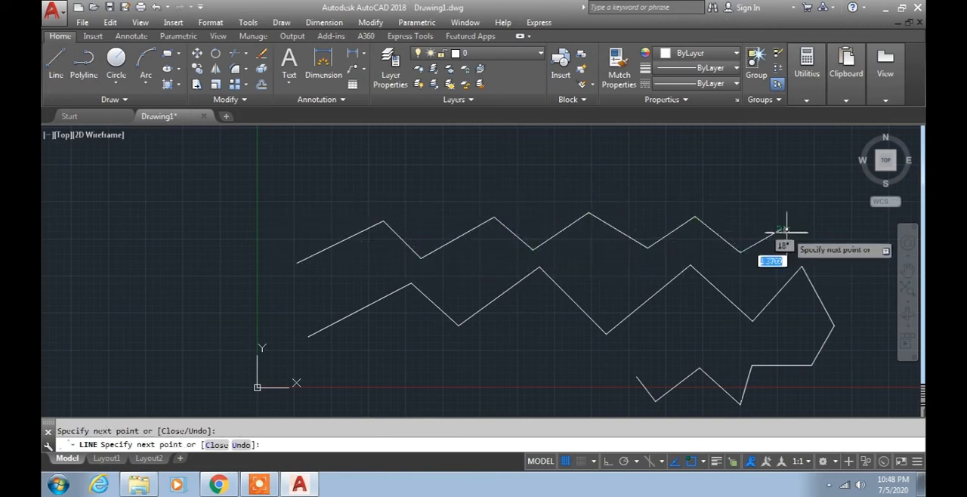
middle_drag(809, 248, 740, 293)
click(775, 275)
click(769, 343)
click(769, 231)
click(729, 372)
click(692, 239)
click(730, 194)
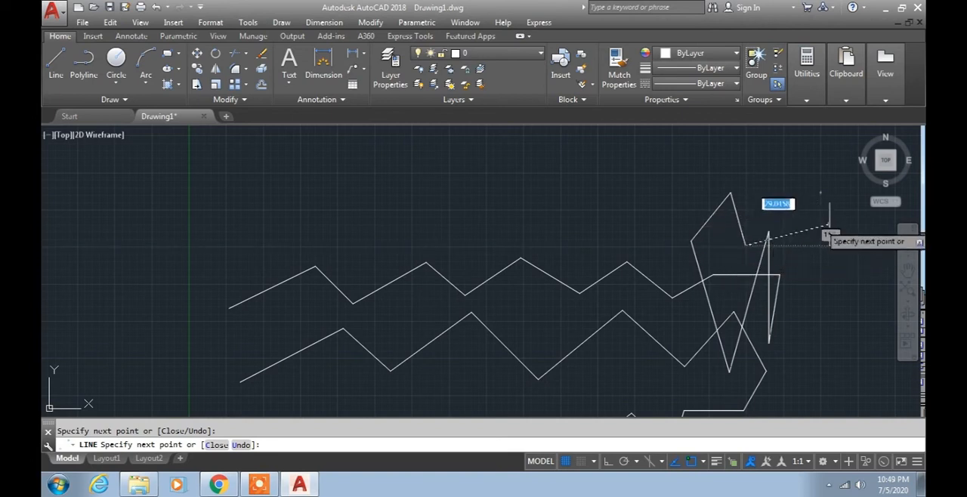
- Try to extend the line chain past the right side of the drawing limits, and end the Line command
click(843, 238)
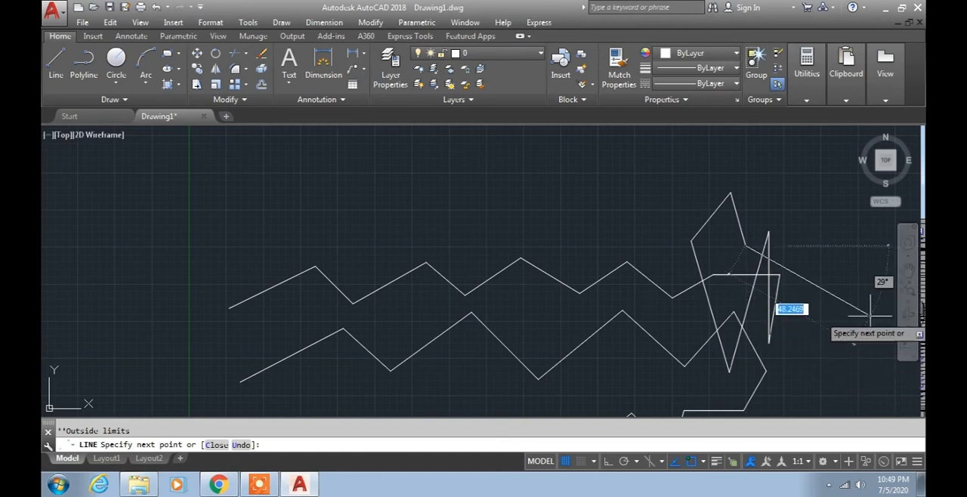
click(809, 173)
click(841, 228)
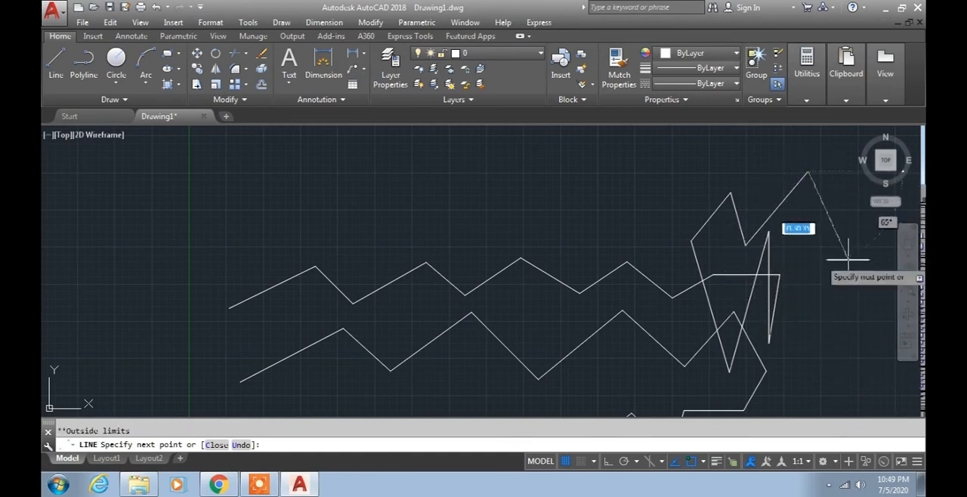
scroll(859, 295, down, 2)
middle_drag(860, 295, 724, 281)
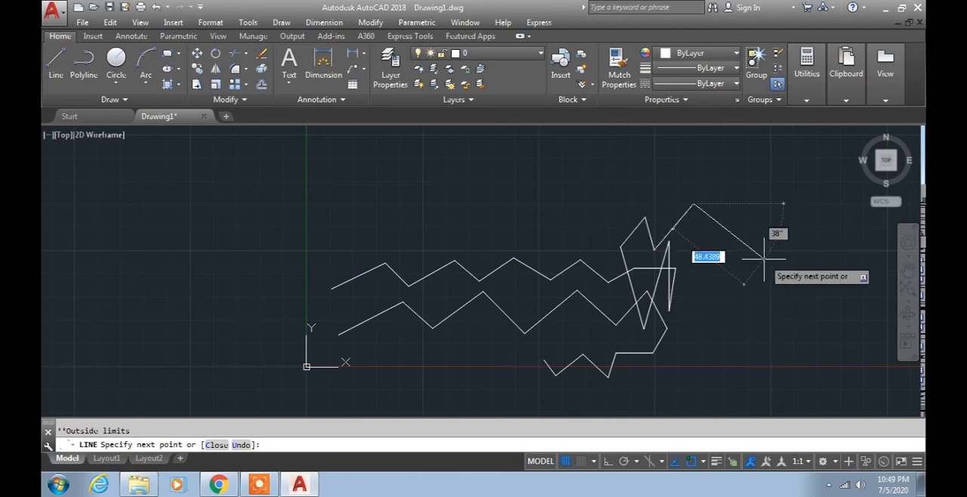
key(Escape)
- Erase both zigzag line chains from the drawing
scroll(764, 259, down, 2)
middle_drag(741, 287, 675, 330)
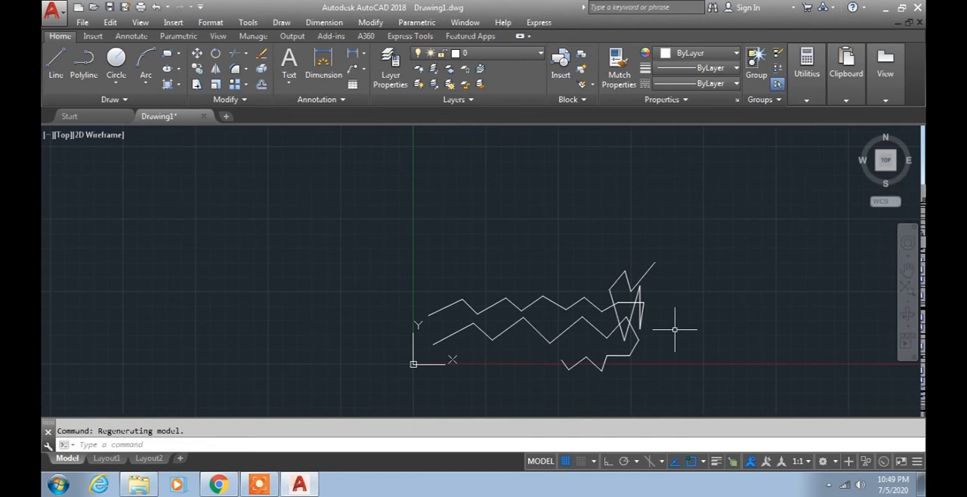
click(680, 379)
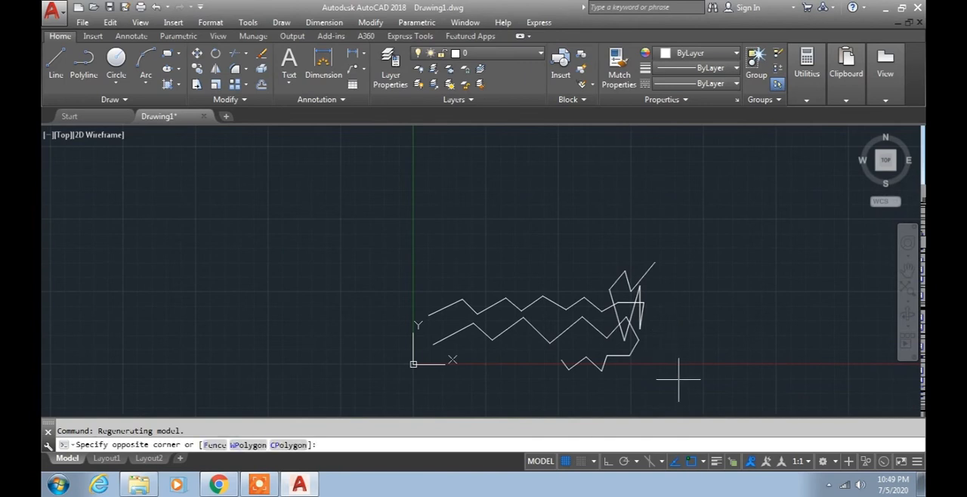
click(409, 239)
key(Delete)
middle_drag(439, 287, 419, 327)
text(rec)
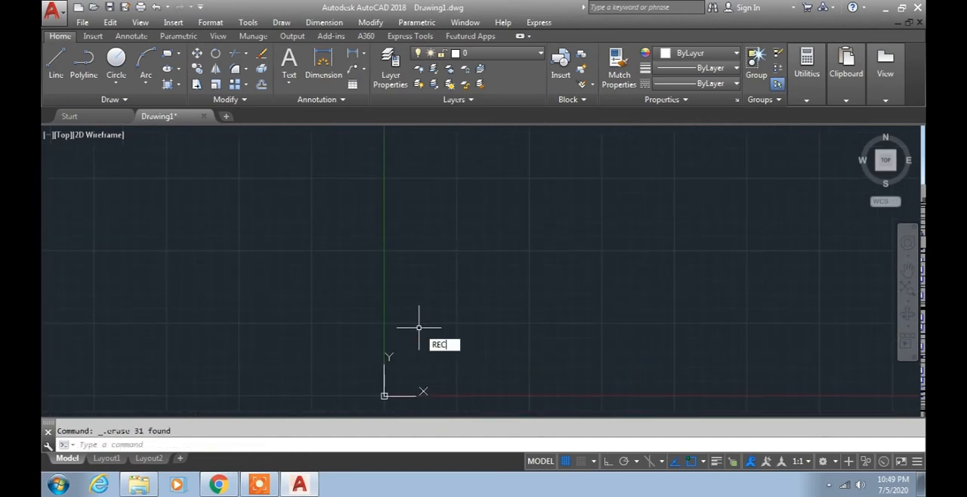
key(Return)
text(0,0)
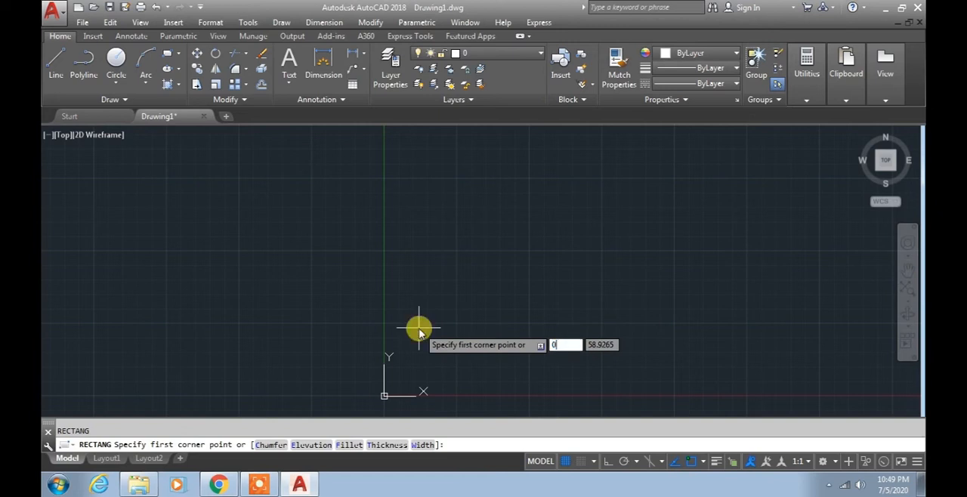
key(Return)
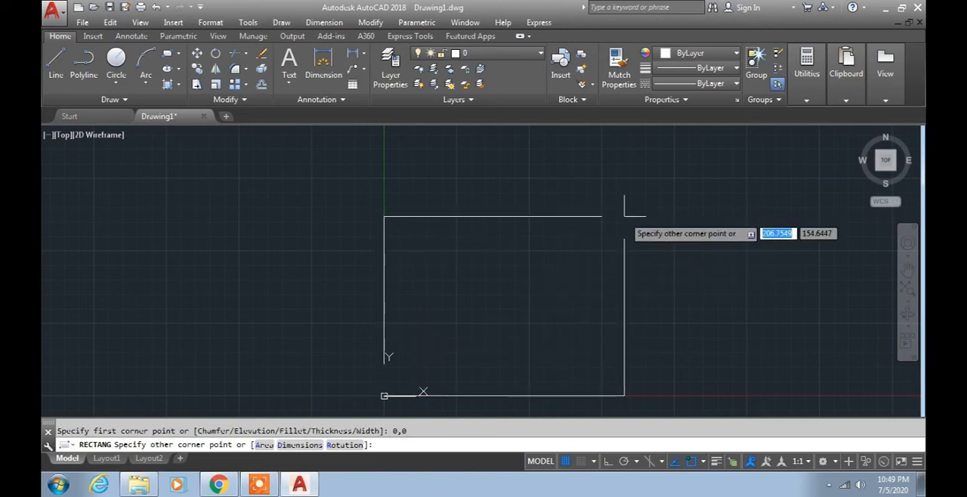
text(201)
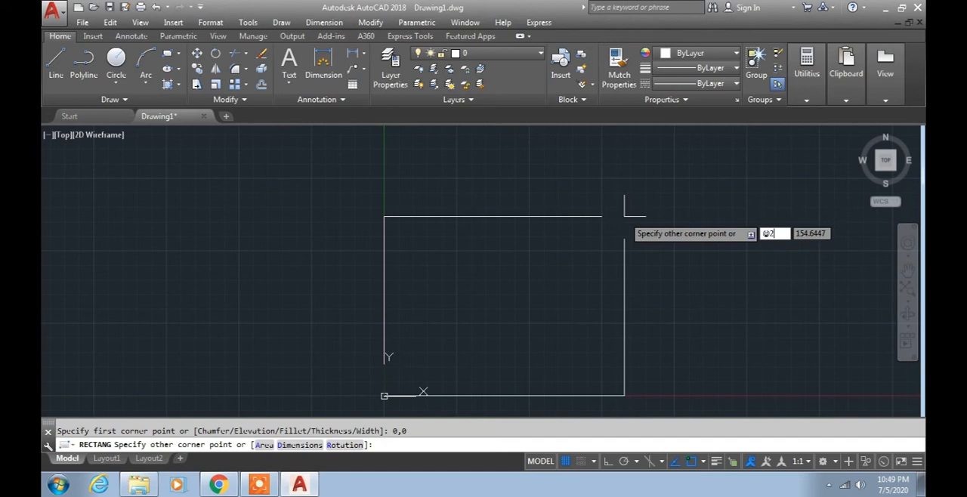
key(Tab)
text(297)
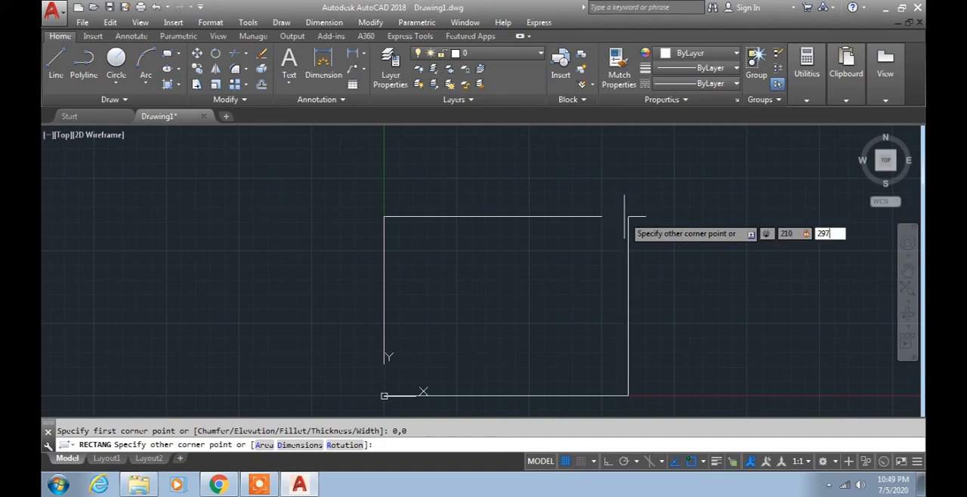
key(Return)
scroll(613, 363, down, 2)
middle_drag(613, 363, 567, 323)
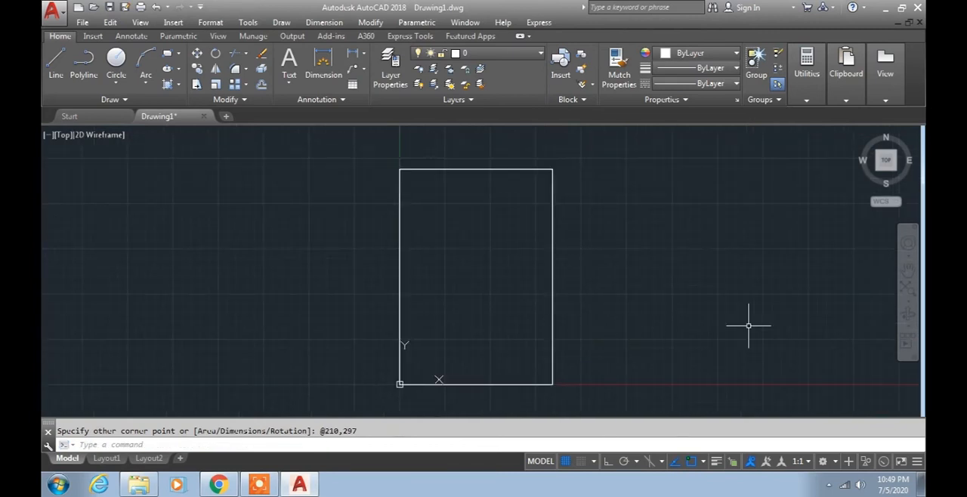
- Reset the drawing limits, keeping the lower-left corner at 0,0 and the upper-right corner at 210,297
text(LIMITS)
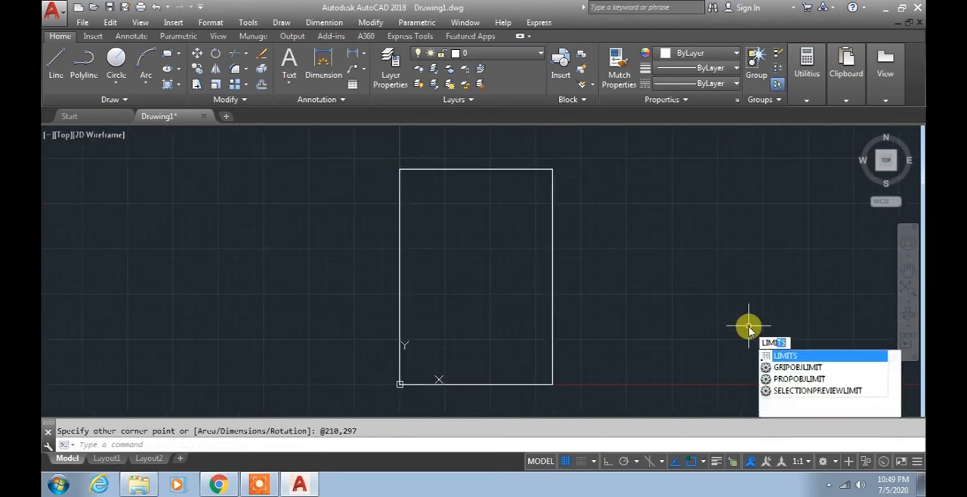
key(Return)
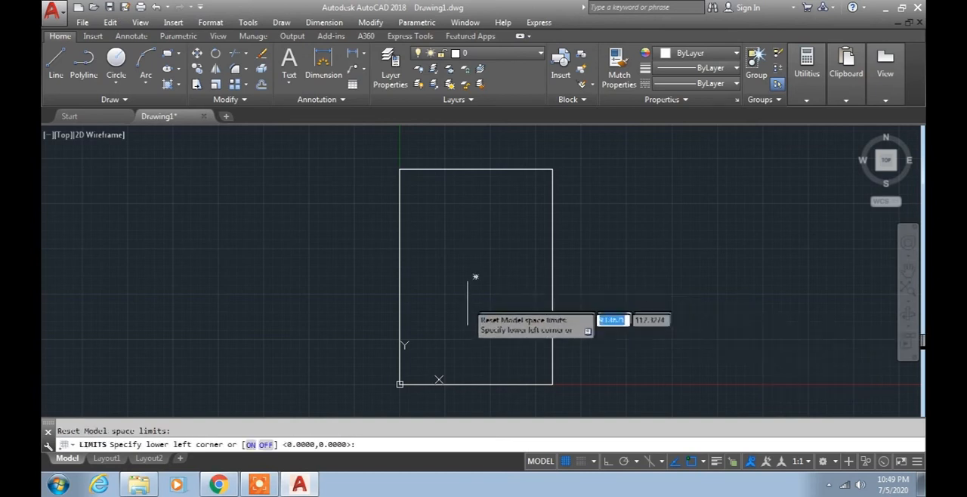
key(Return)
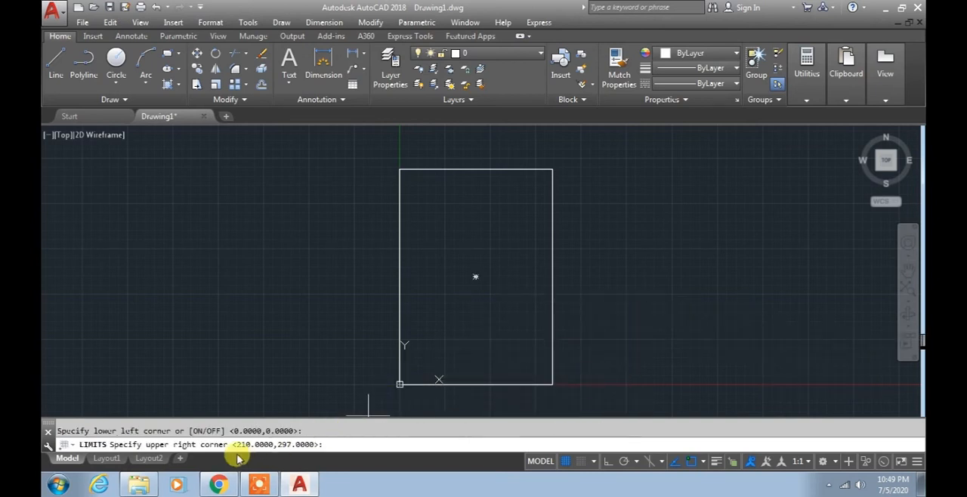
key(Return)
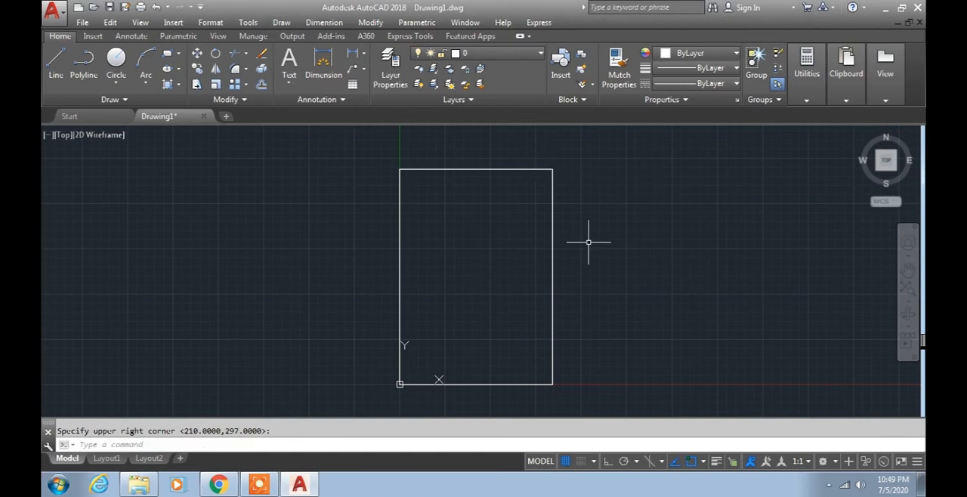
- Turn limits checking on for the drawing with the Limits command's ON option
text(LIMIT)
key(Return)
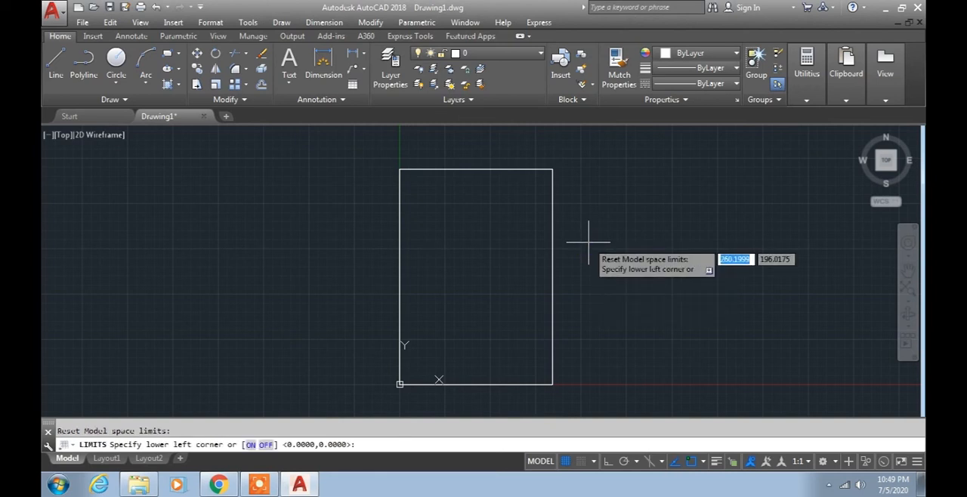
click(251, 445)
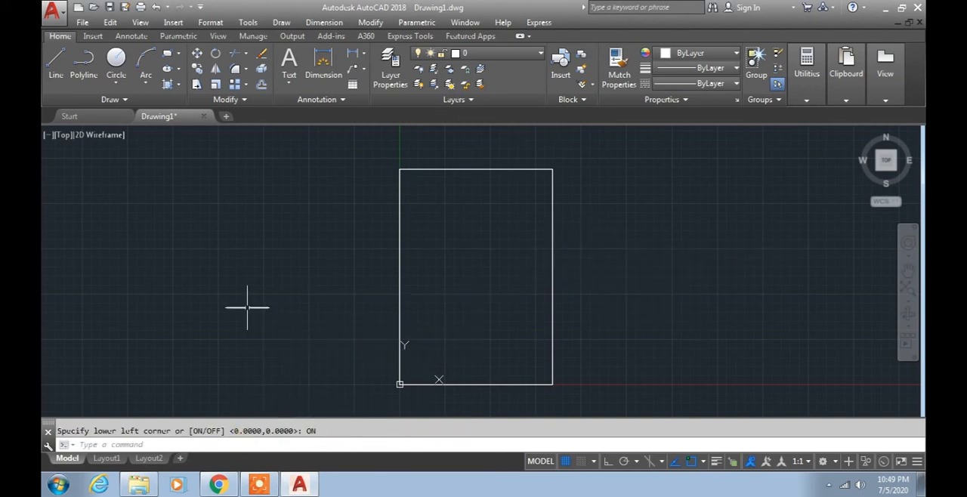
- Draw a zigzag of four connected lines inside the rectangle and try to continue it beyond the rectangle's right edge
click(57, 61)
click(430, 314)
click(457, 261)
click(485, 293)
click(512, 261)
click(532, 295)
click(635, 307)
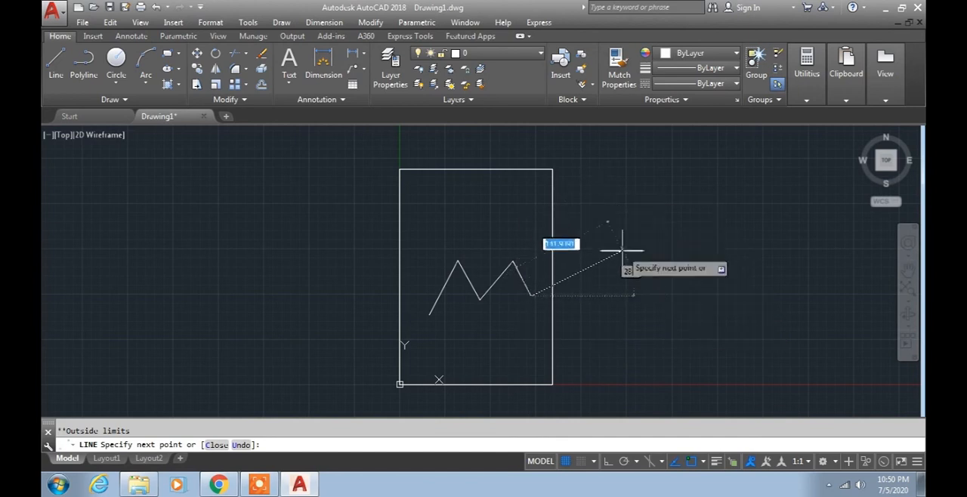
key(Return)
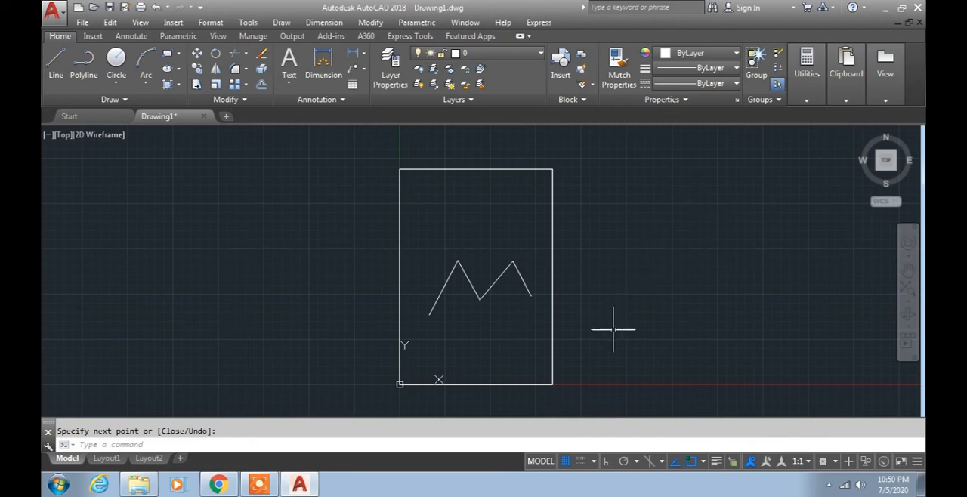
- Erase the outline rectangle together with the zigzag lines inside it
click(603, 392)
click(360, 151)
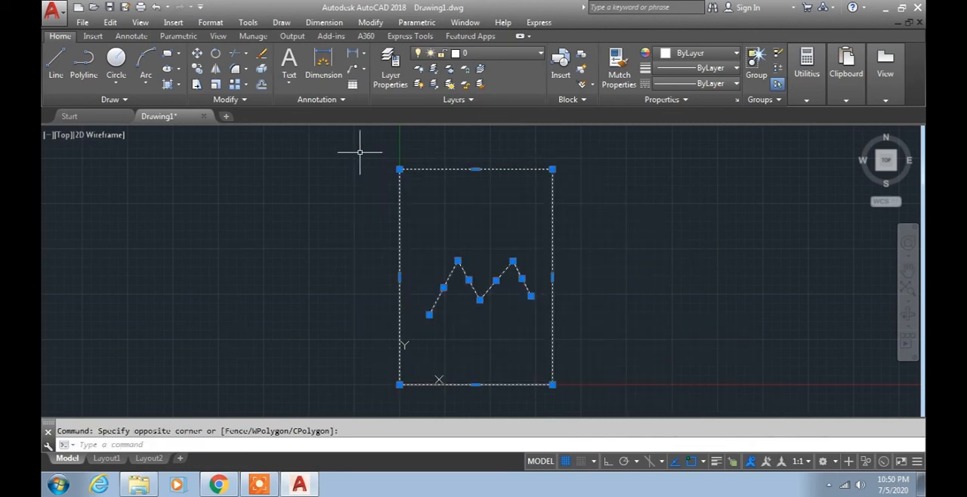
key(Delete)
- Set the GRIDDISPLAY system variable to 2 to confine the grid to the drawing limits
scroll(512, 333, down, 2)
middle_drag(509, 328, 449, 340)
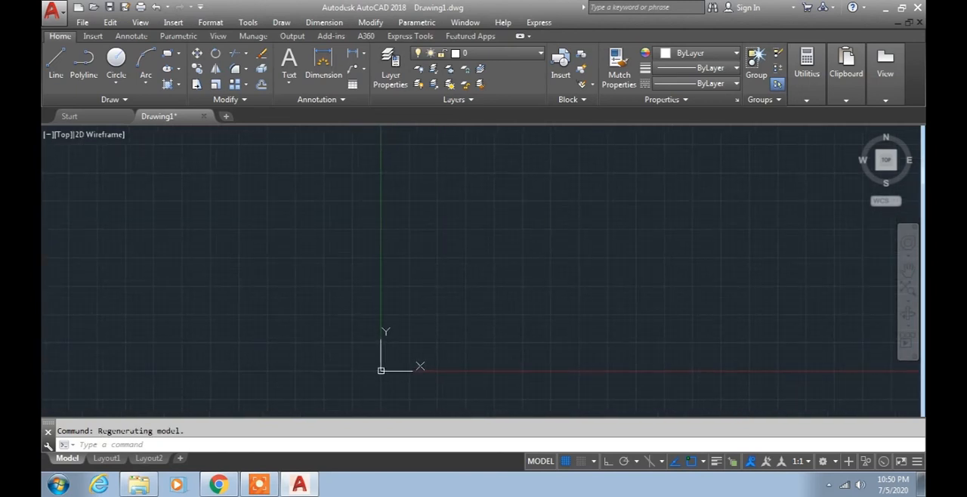
scroll(407, 346, up, 2)
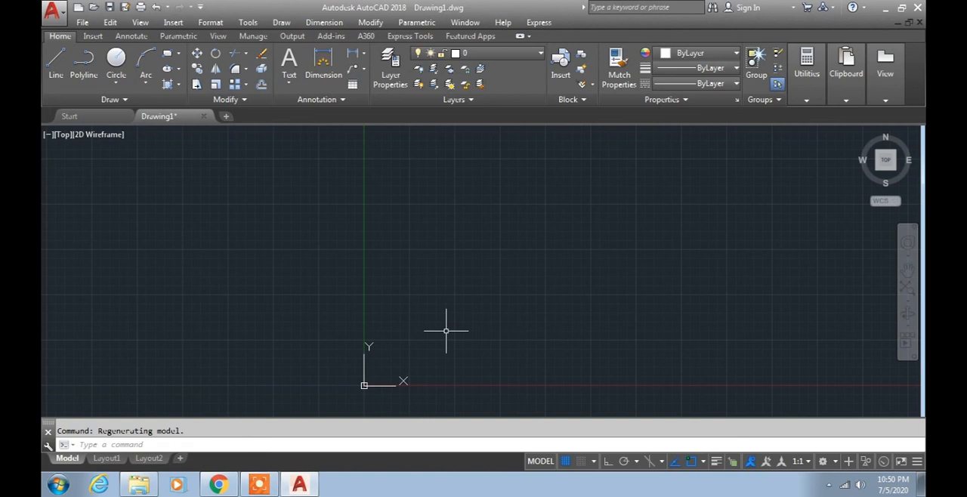
text(GRID)
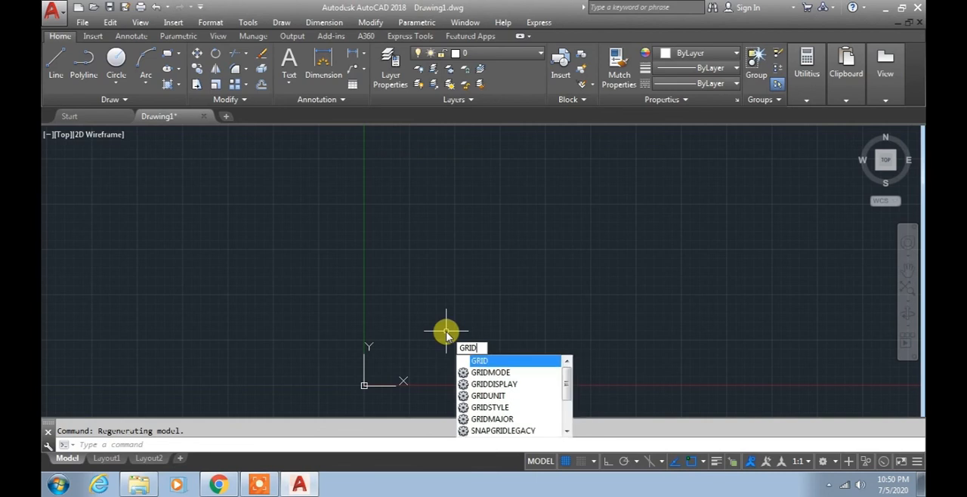
key(Down)
key(Down)
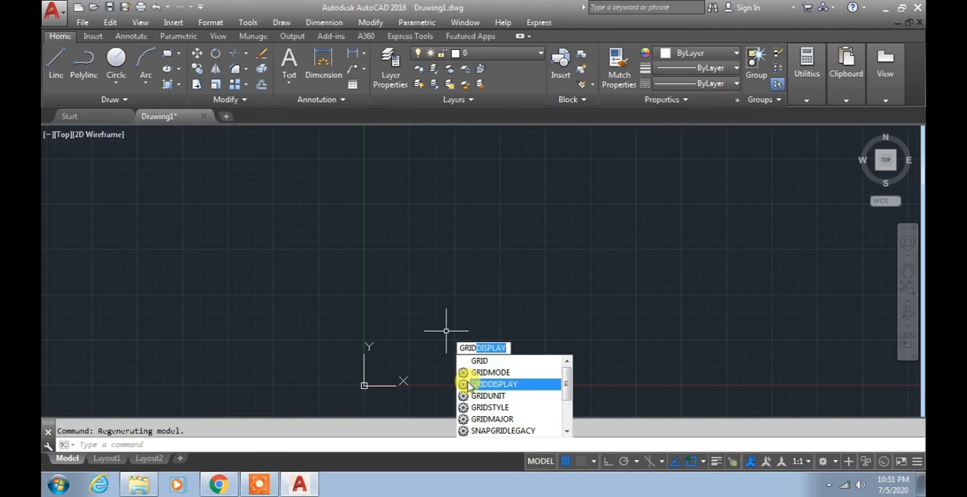
click(468, 385)
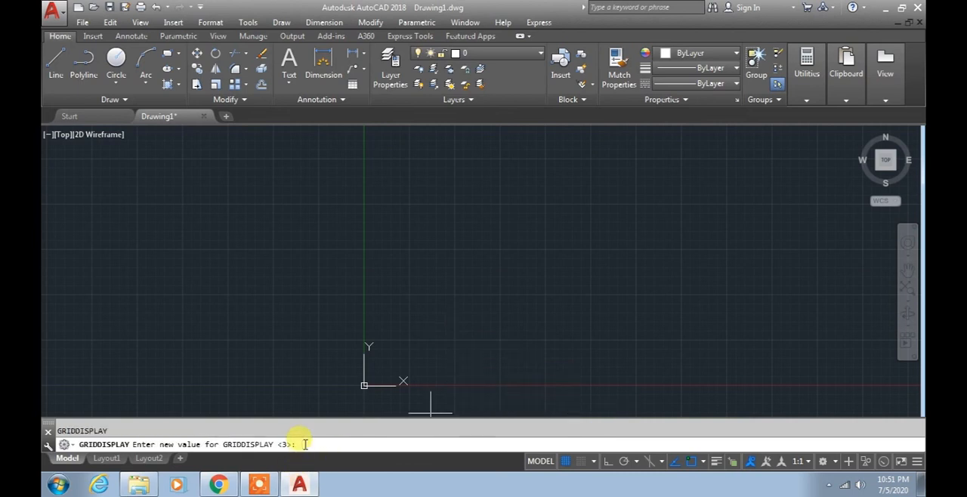
text(2)
key(Return)
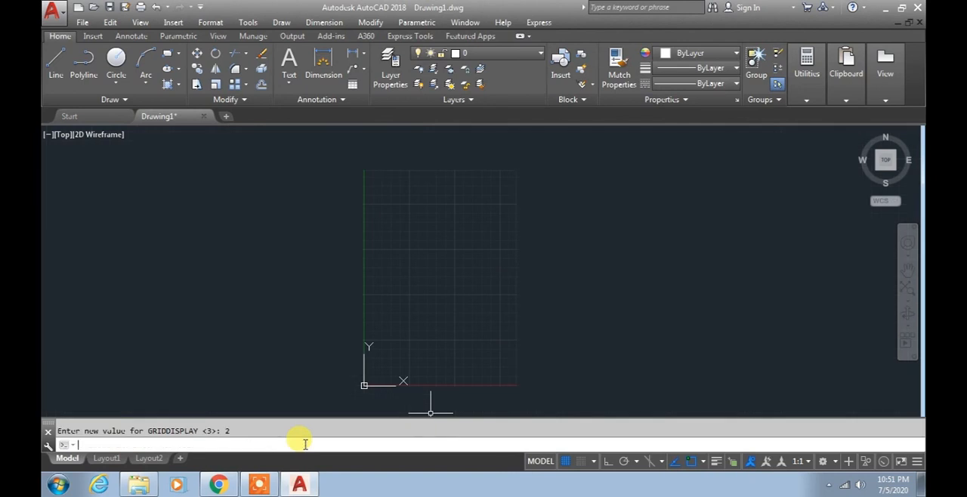
middle_drag(324, 387, 325, 374)
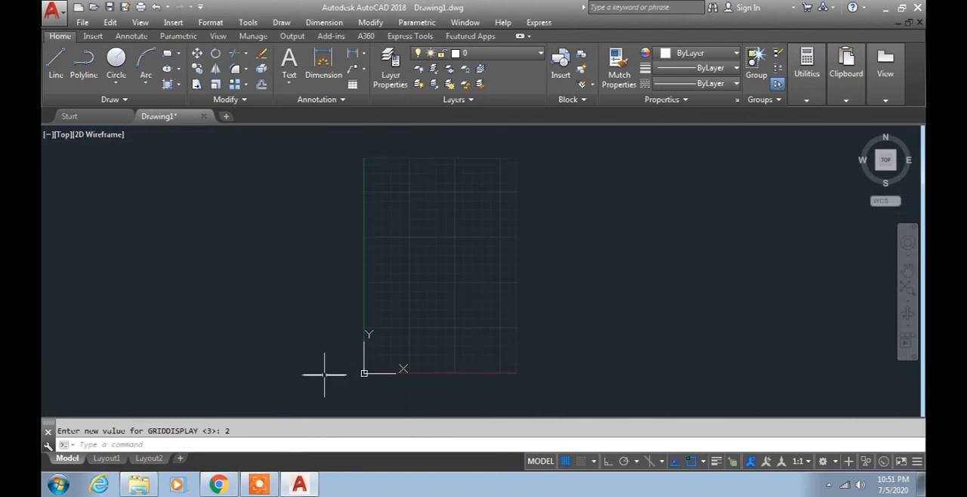